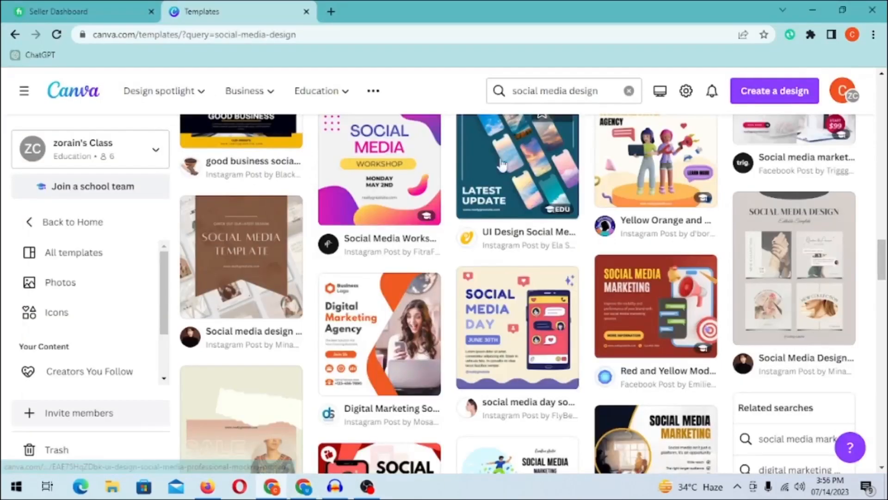
Search the templates for Instagram and open the Instagram post template collection.
{"action": "scroll", "coordinate": [509, 278], "scroll_direction": "down", "scroll_amount": 5}
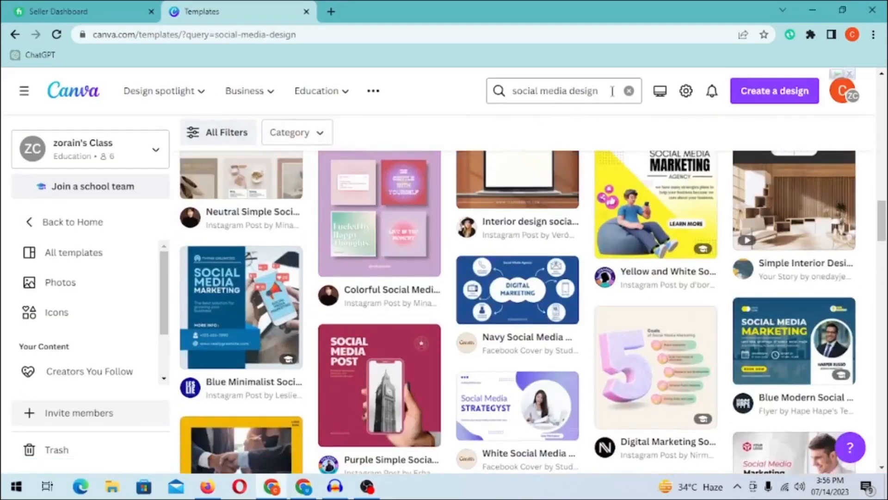
{"action": "triple_click", "coordinate": [612, 91]}
{"action": "key", "text": "BackSpace"}
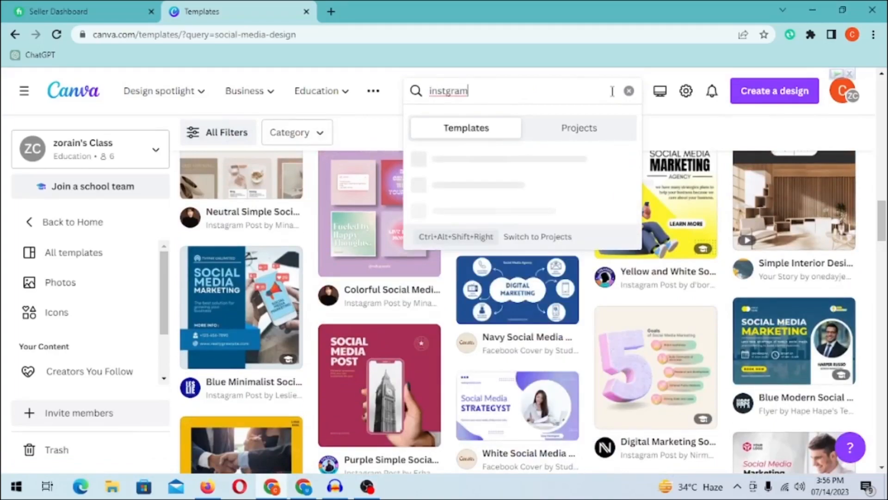
{"action": "left_click", "coordinate": [512, 182]}
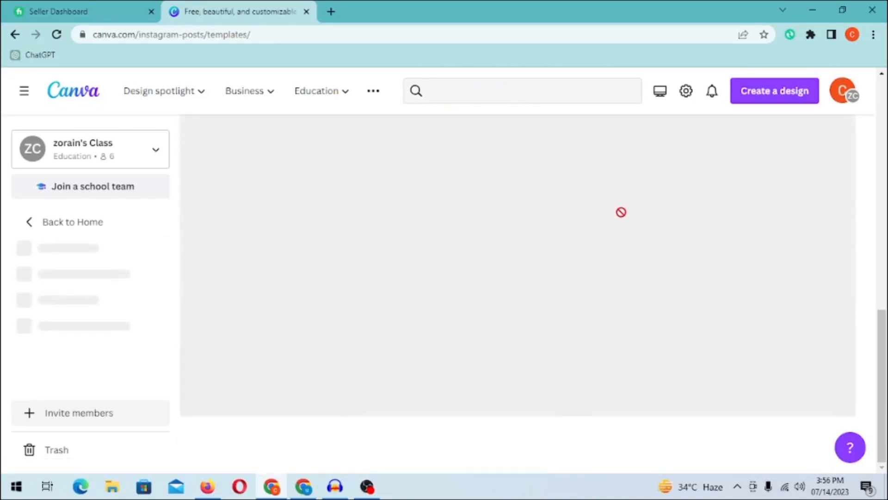
Look through the Instagram post templates for design ideas.
{"action": "scroll", "coordinate": [355, 294], "scroll_direction": "down", "scroll_amount": 10}
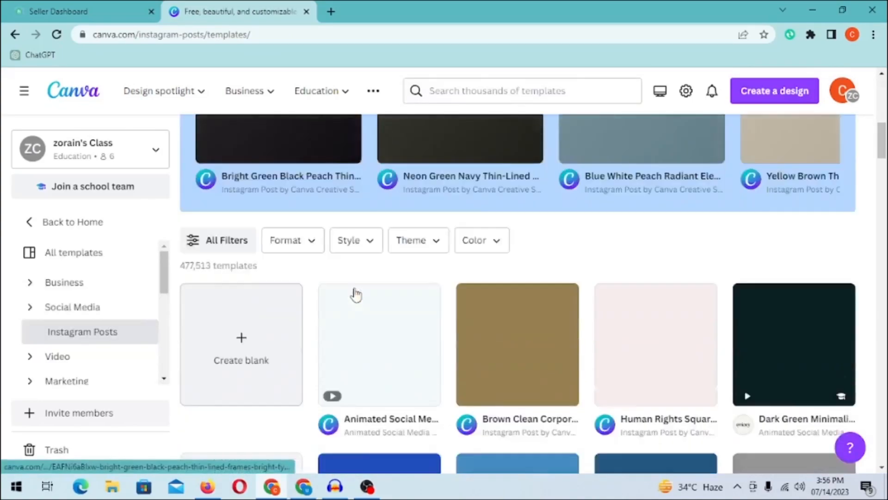
{"action": "scroll", "coordinate": [506, 309], "scroll_direction": "down", "scroll_amount": 5}
{"action": "scroll", "coordinate": [507, 305], "scroll_direction": "down", "scroll_amount": 5}
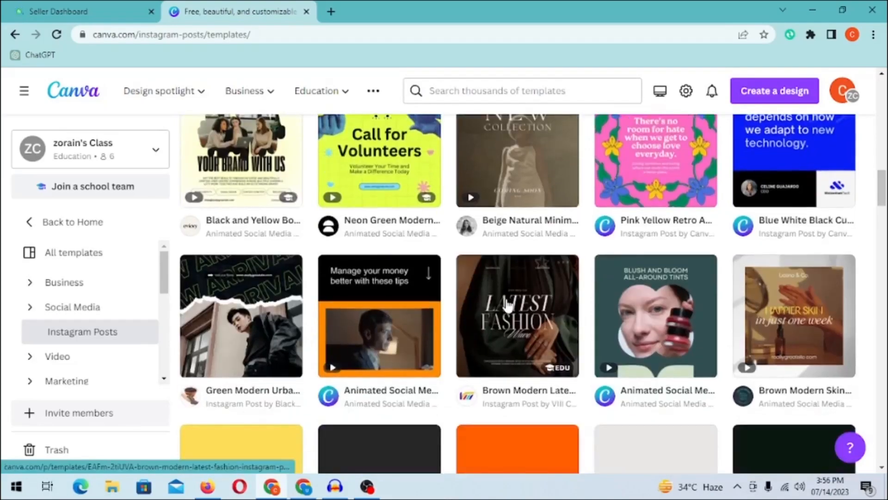
{"action": "scroll", "coordinate": [386, 334], "scroll_direction": "up", "scroll_amount": 4}
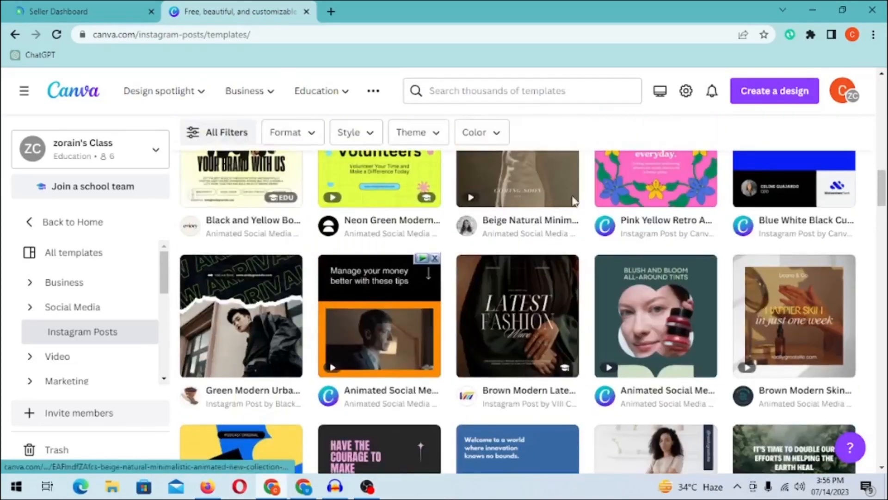
{"action": "scroll", "coordinate": [386, 334], "scroll_direction": "down", "scroll_amount": 4}
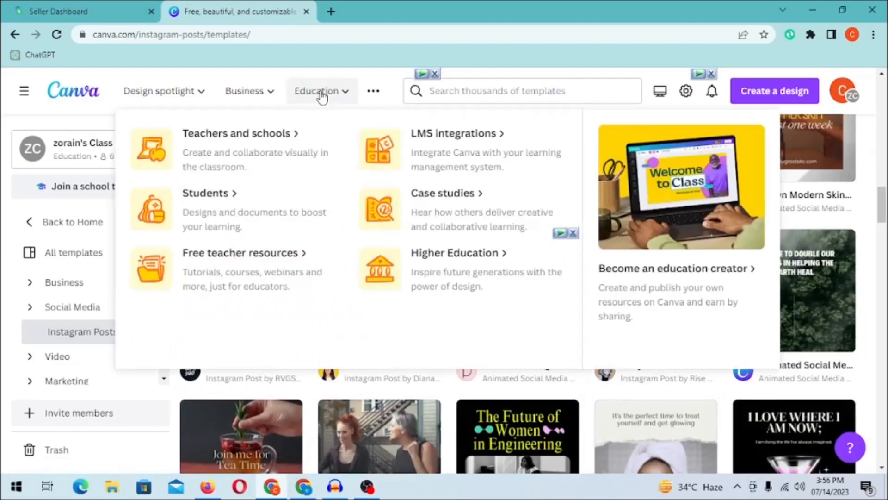
{"action": "scroll", "coordinate": [716, 333], "scroll_direction": "down", "scroll_amount": 1}
{"action": "scroll", "coordinate": [714, 329], "scroll_direction": "down", "scroll_amount": 1}
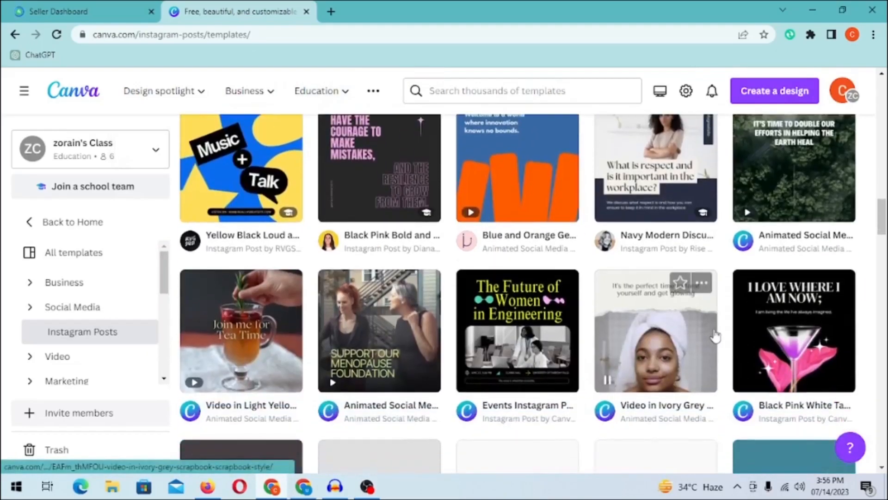
{"action": "scroll", "coordinate": [657, 337], "scroll_direction": "down", "scroll_amount": 3}
Create a blank Instagram post design.
{"action": "scroll", "coordinate": [476, 353], "scroll_direction": "up", "scroll_amount": 15}
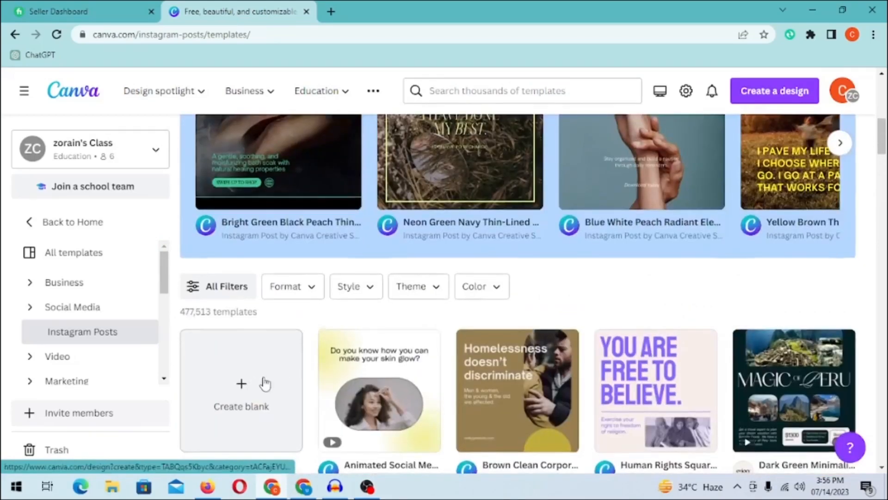
{"action": "scroll", "coordinate": [212, 206], "scroll_direction": "down", "scroll_amount": 3}
{"action": "left_click", "coordinate": [241, 203]}
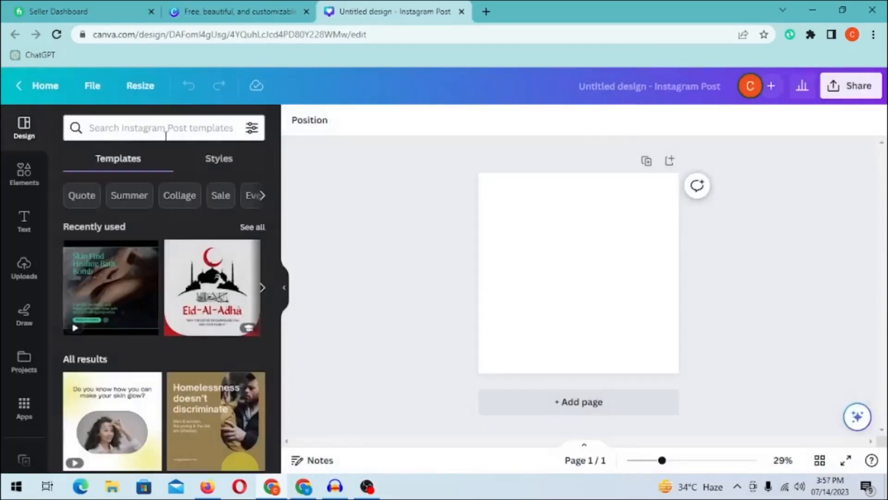
Search the Instagram post templates for shoes and look through the layouts for reference.
{"action": "left_click", "coordinate": [166, 136]}
{"action": "type", "text": "shoes"}
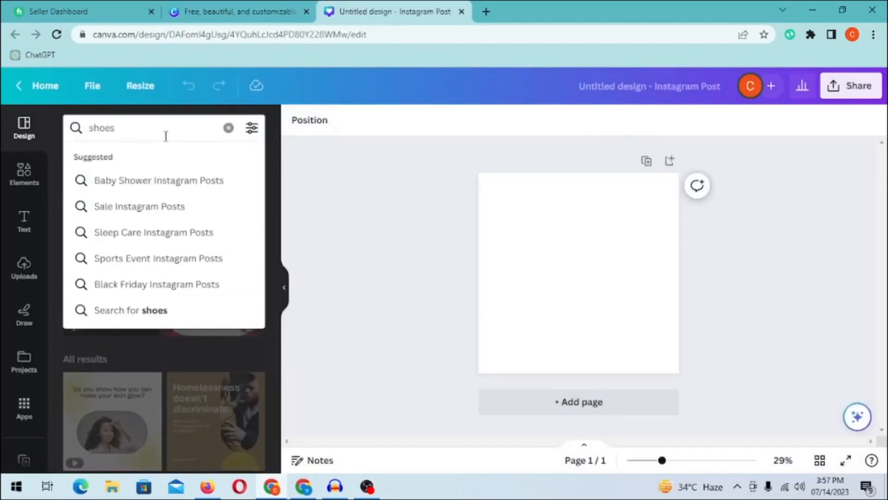
{"action": "key", "text": "Return"}
{"action": "scroll", "coordinate": [267, 377], "scroll_direction": "down", "scroll_amount": 7}
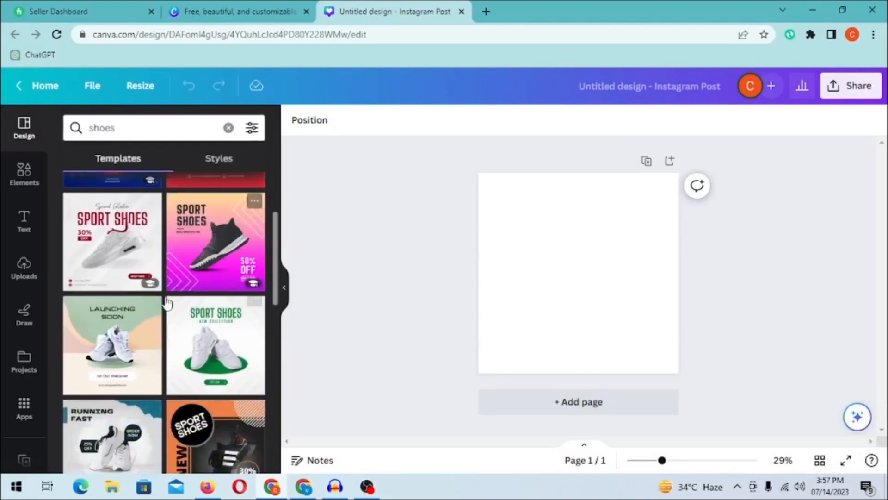
{"action": "scroll", "coordinate": [246, 303], "scroll_direction": "up", "scroll_amount": 3}
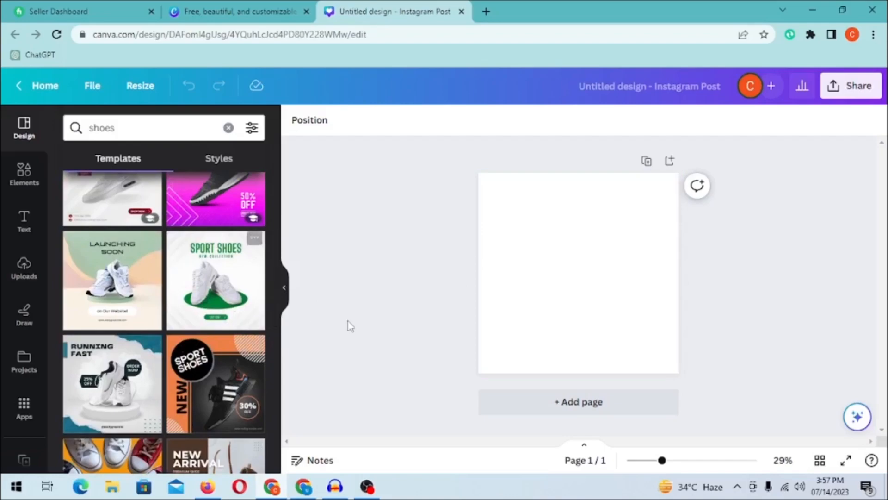
{"action": "scroll", "coordinate": [215, 300], "scroll_direction": "up", "scroll_amount": 4}
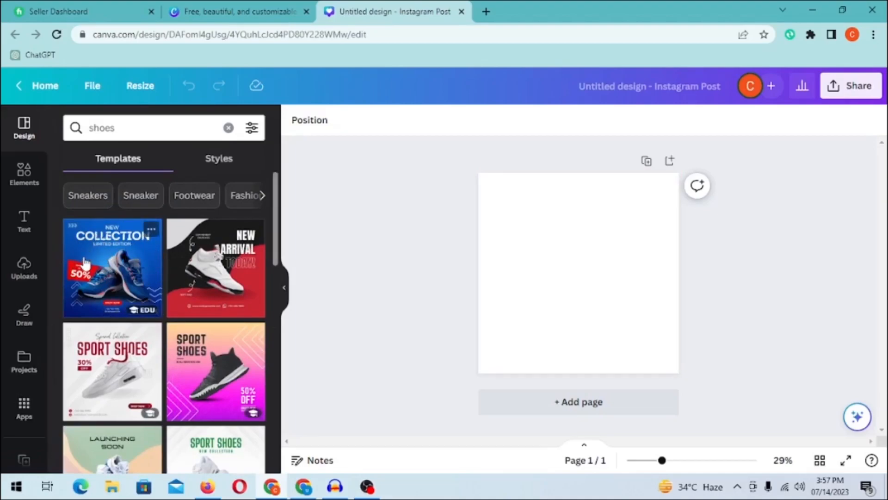
Find the Gradient elements and add the pastel pink and turquoise gradient photo over the whole page.
{"action": "left_click", "coordinate": [23, 175]}
{"action": "left_click", "coordinate": [164, 135]}
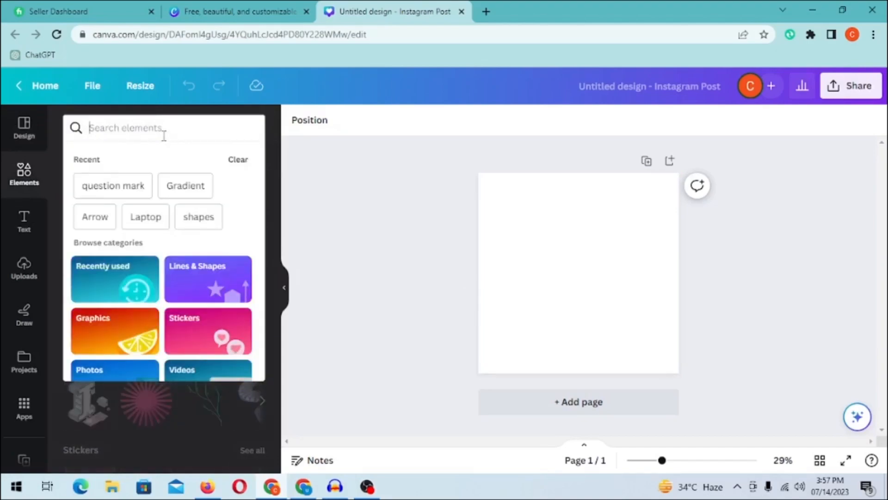
{"action": "left_click", "coordinate": [185, 186]}
{"action": "left_click", "coordinate": [102, 229]}
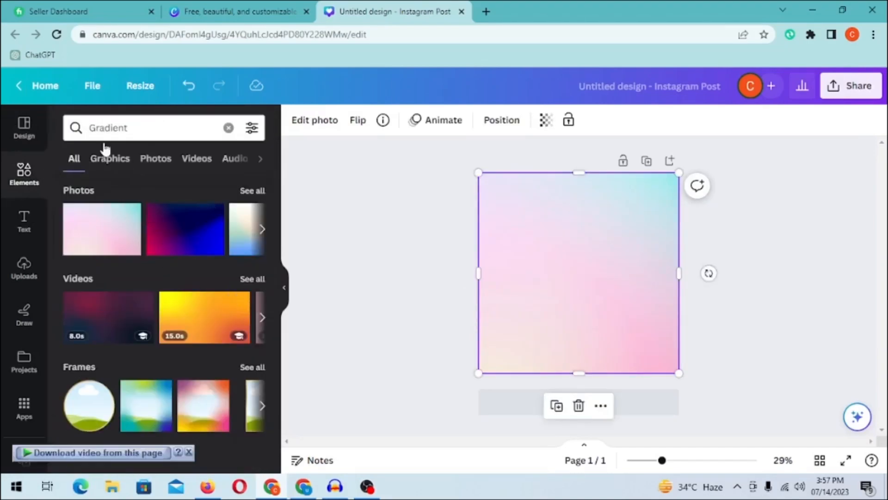
Search the elements for shoes, add the red sneakers photo and scale it down around the page centre.
{"action": "double_click", "coordinate": [118, 129]}
{"action": "type", "text": "shoes"}
{"action": "key", "text": "Return"}
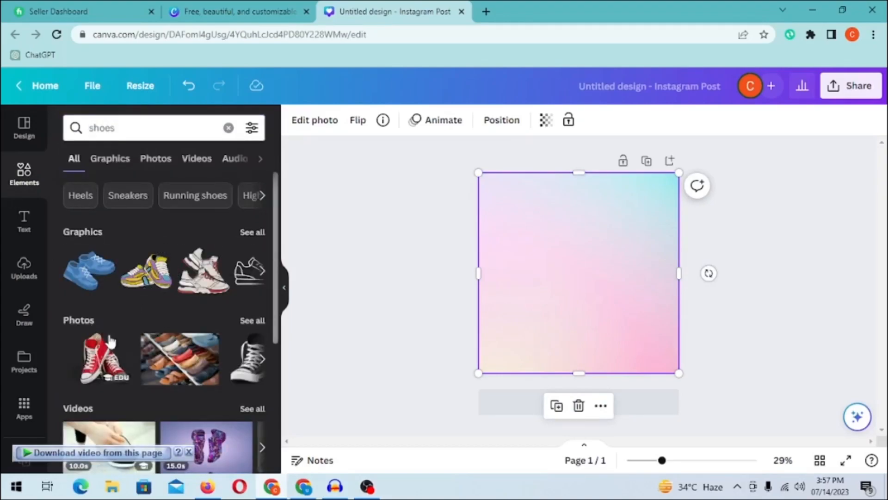
{"action": "left_click_drag", "start_coordinate": [648, 251], "coordinate": [642, 256]}
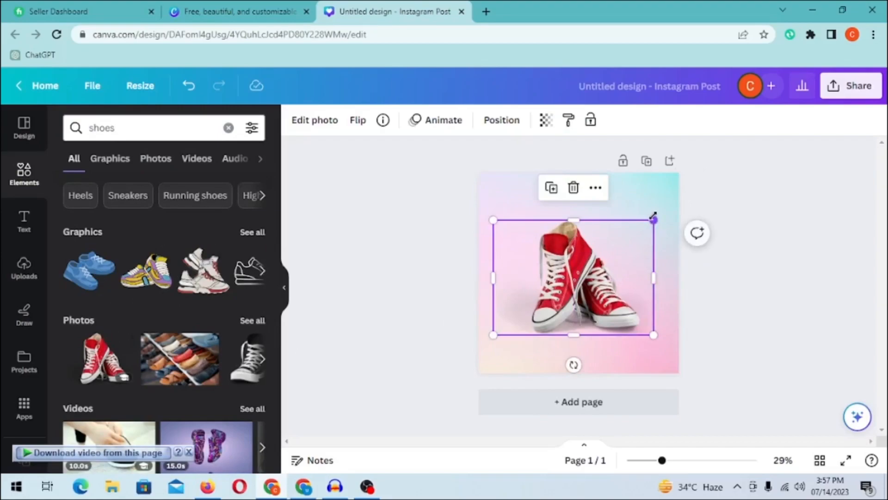
{"action": "left_click_drag", "start_coordinate": [654, 216], "coordinate": [642, 230]}
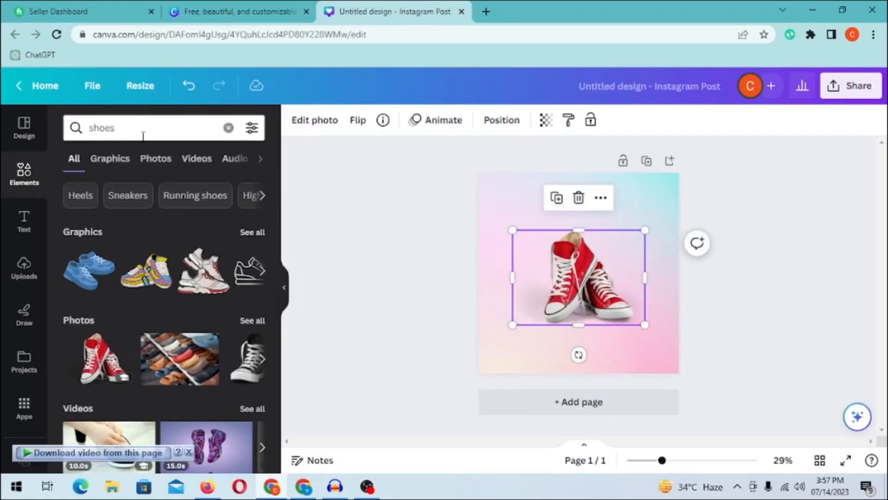
Search the elements for ring light, add the glowing blue ring and send it behind the sneakers.
{"action": "left_click", "coordinate": [143, 136]}
{"action": "type", "text": "ring light"}
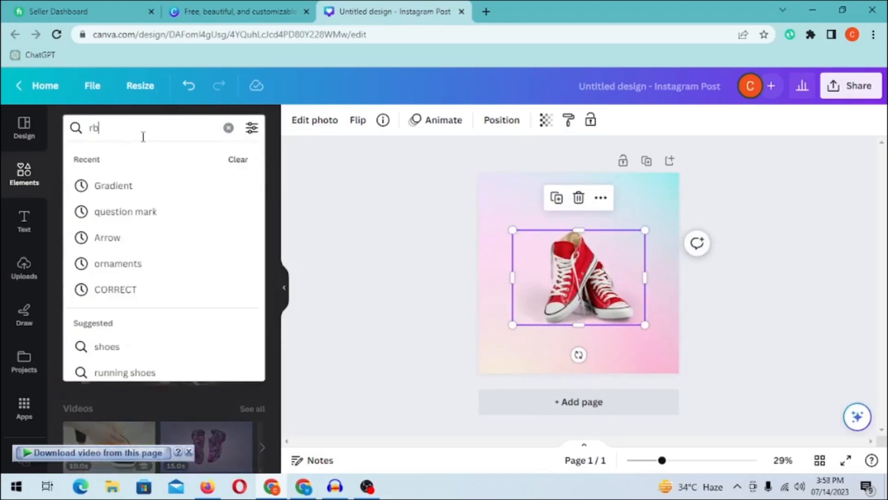
{"action": "key", "text": "Return"}
{"action": "left_click", "coordinate": [137, 277]}
{"action": "left_click_drag", "start_coordinate": [628, 296], "coordinate": [629, 262]}
{"action": "key", "text": "ctrl+["}
{"action": "left_click", "coordinate": [750, 267]}
Shift the sneakers slightly down, then shrink the blue ring and centre it behind them.
{"action": "left_click_drag", "start_coordinate": [638, 232], "coordinate": [639, 240]}
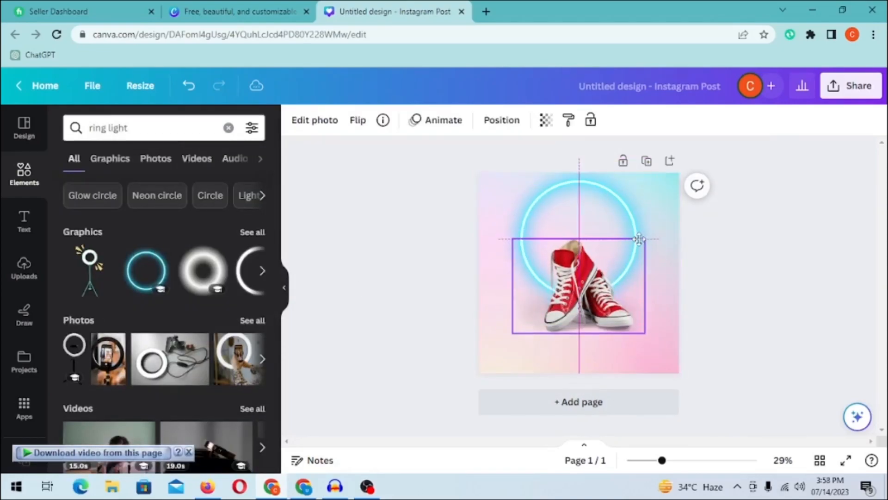
{"action": "left_click", "coordinate": [623, 194]}
{"action": "left_click_drag", "start_coordinate": [657, 159], "coordinate": [635, 183]}
{"action": "left_click_drag", "start_coordinate": [578, 241], "coordinate": [578, 262]}
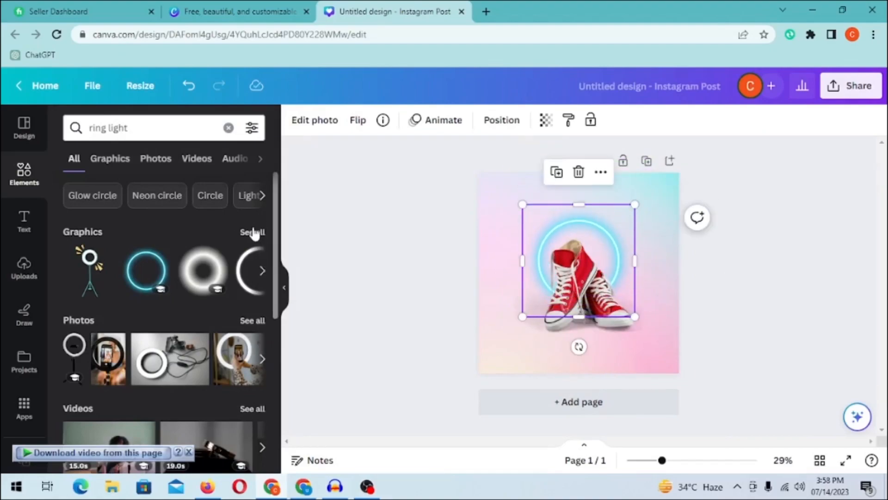
Look through the full set of ring light graphics for alternative rings.
{"action": "left_click", "coordinate": [253, 231]}
{"action": "scroll", "coordinate": [195, 275], "scroll_direction": "down", "scroll_amount": 3}
{"action": "scroll", "coordinate": [167, 324], "scroll_direction": "down", "scroll_amount": 5}
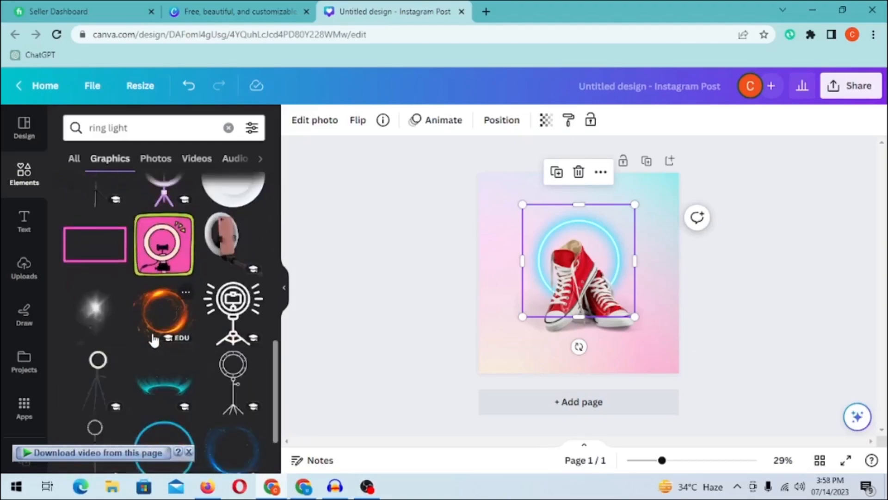
{"action": "scroll", "coordinate": [155, 339], "scroll_direction": "down", "scroll_amount": 5}
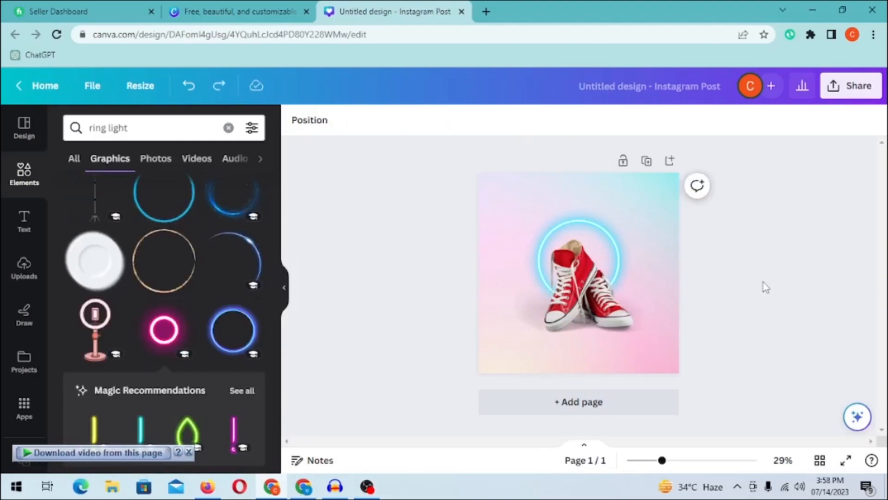
Add a heading reading NEW above the ring and duplicate it directly below.
{"action": "left_click", "coordinate": [24, 126]}
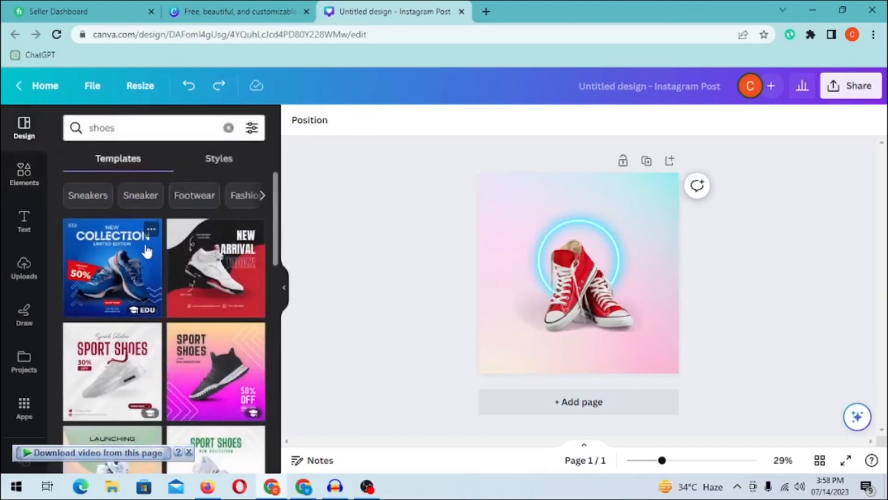
{"action": "left_click", "coordinate": [24, 219]}
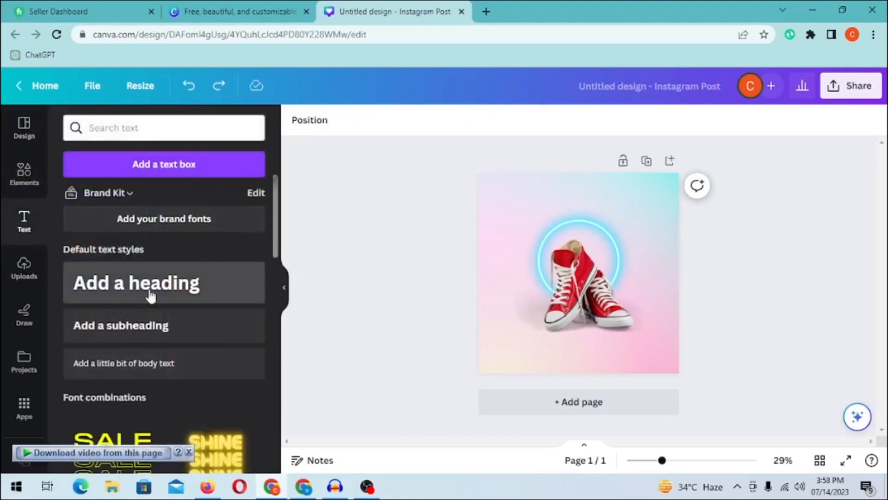
{"action": "left_click", "coordinate": [117, 296]}
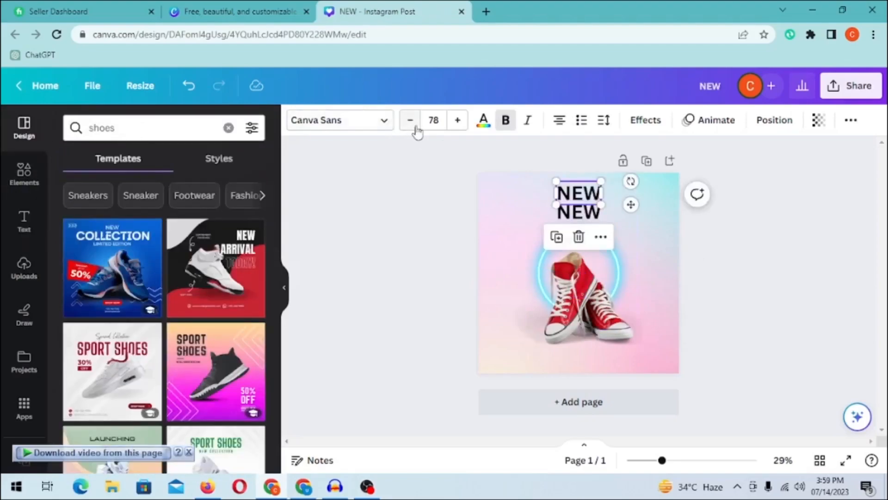
Set the upper NEW text's font size to 40 and change the lower copy's wording to COLLECTION.
{"action": "left_click", "coordinate": [433, 119]}
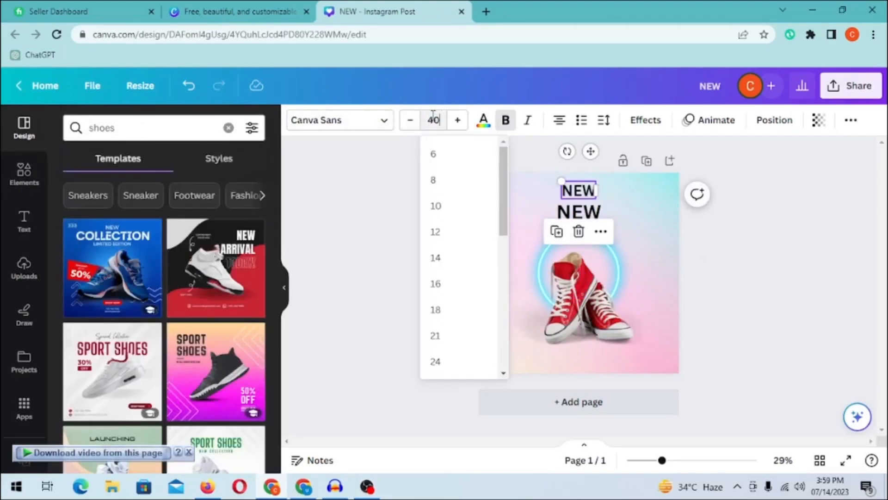
{"action": "type", "text": "40"}
{"action": "key", "text": "Return"}
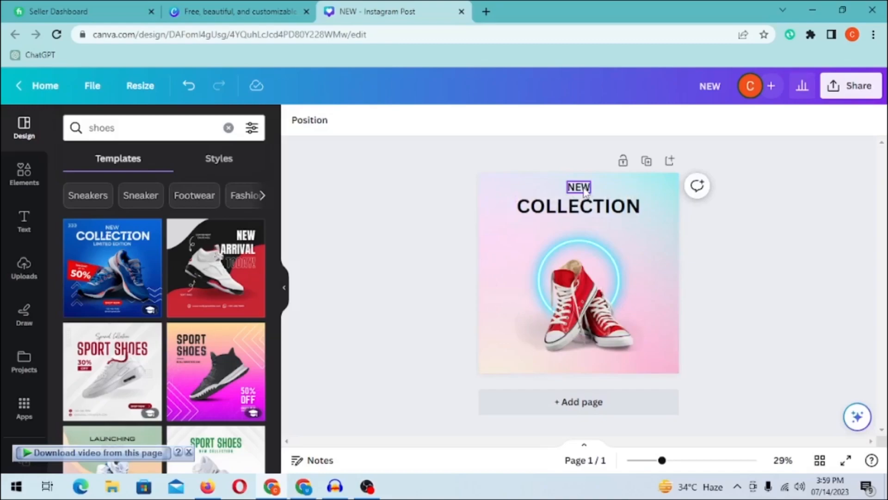
Duplicate the small NEW text below COLLECTION and change the copy's wording to LIMITED EDITION.
{"action": "left_click", "coordinate": [585, 193]}
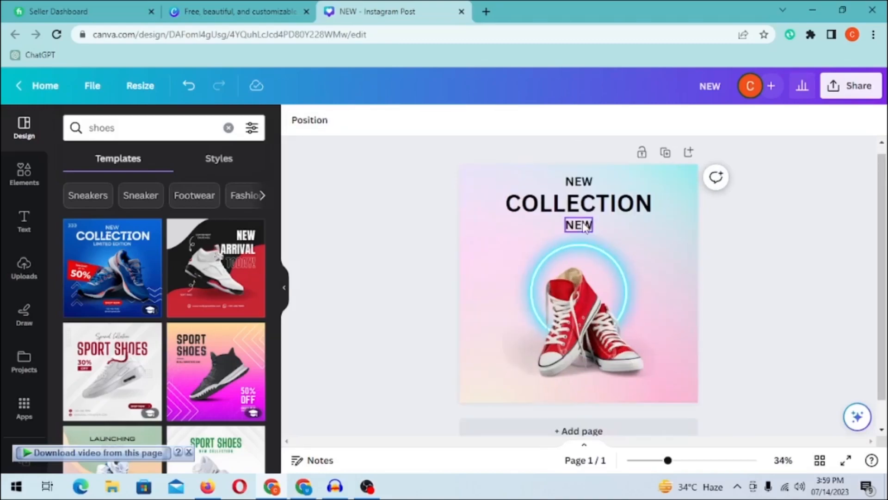
{"action": "scroll", "coordinate": [585, 227], "scroll_direction": "up", "scroll_amount": 2}
{"action": "double_click", "coordinate": [584, 226]}
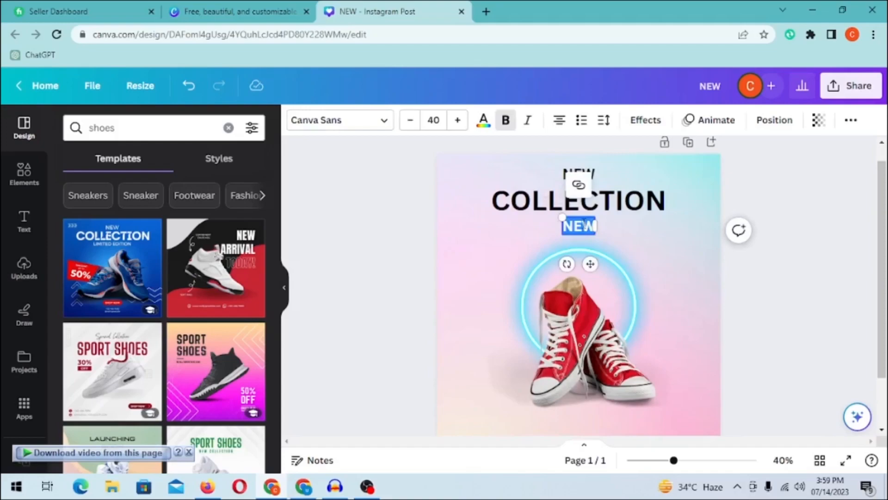
{"action": "type", "text": "LIMITED EDITION"}
{"action": "left_click", "coordinate": [759, 278]}
{"action": "scroll", "coordinate": [647, 236], "scroll_direction": "down", "scroll_amount": 2}
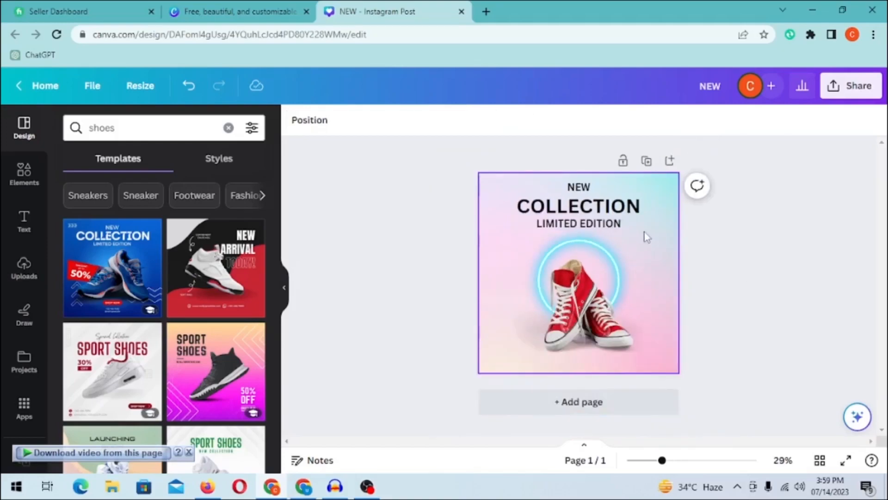
Search the graphics for SALE and place the red SALE! starburst, scaled down, over the heel area beside the sneakers' lower edge.
{"action": "scroll", "coordinate": [645, 233], "scroll_direction": "up", "scroll_amount": 3}
{"action": "scroll", "coordinate": [654, 232], "scroll_direction": "down", "scroll_amount": 2}
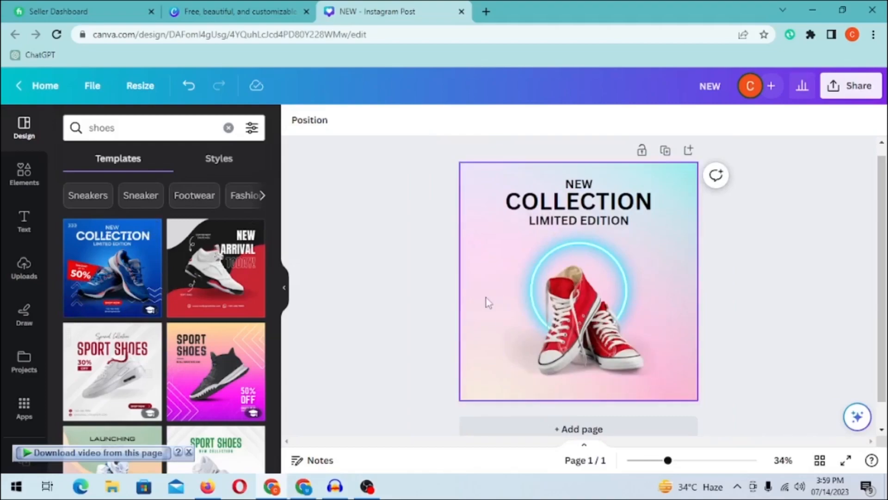
{"action": "left_click", "coordinate": [23, 191]}
{"action": "left_click", "coordinate": [133, 134]}
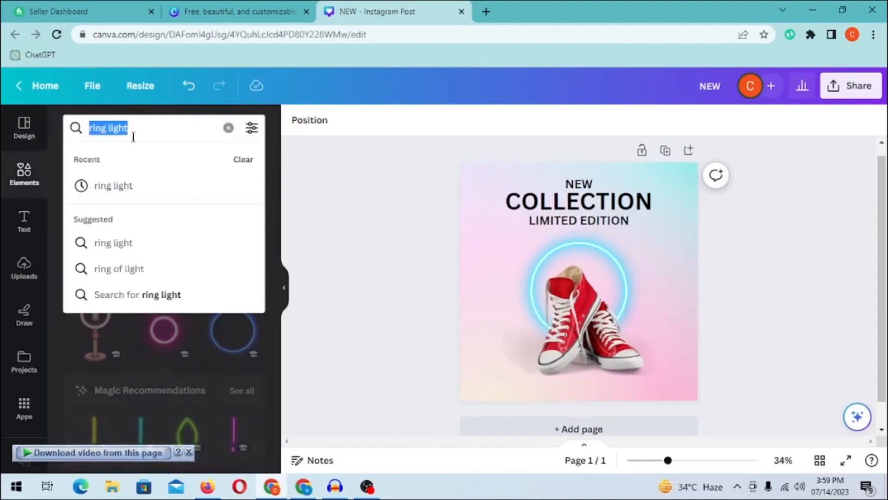
{"action": "type", "text": "SALE"}
{"action": "key", "text": "Return"}
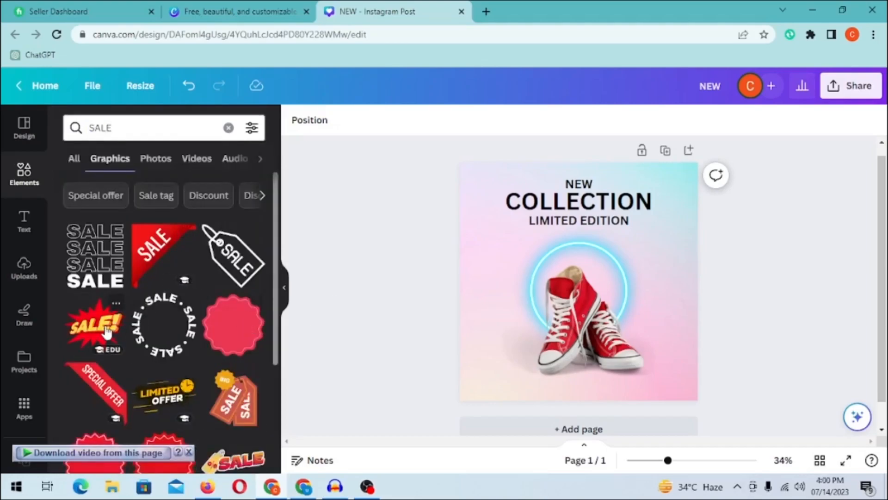
{"action": "left_click", "coordinate": [107, 331]}
{"action": "left_click_drag", "start_coordinate": [679, 196], "coordinate": [541, 311]}
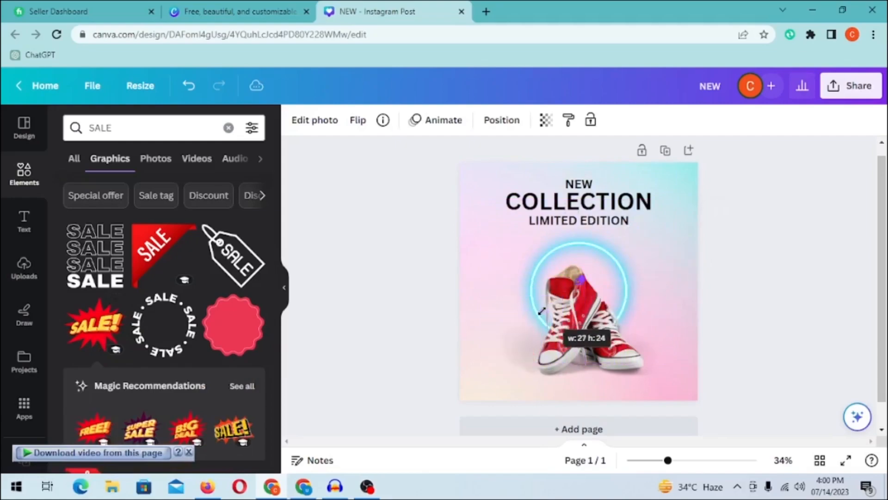
Add the LIMITED OFFER graphic with the stopwatch and place it beside the upper part of the glowing ring, at the post's right edge.
{"action": "scroll", "coordinate": [162, 324], "scroll_direction": "down", "scroll_amount": 4}
{"action": "left_click", "coordinate": [169, 307]}
{"action": "left_click_drag", "start_coordinate": [574, 282], "coordinate": [653, 245]}
{"action": "left_click", "coordinate": [784, 301]}
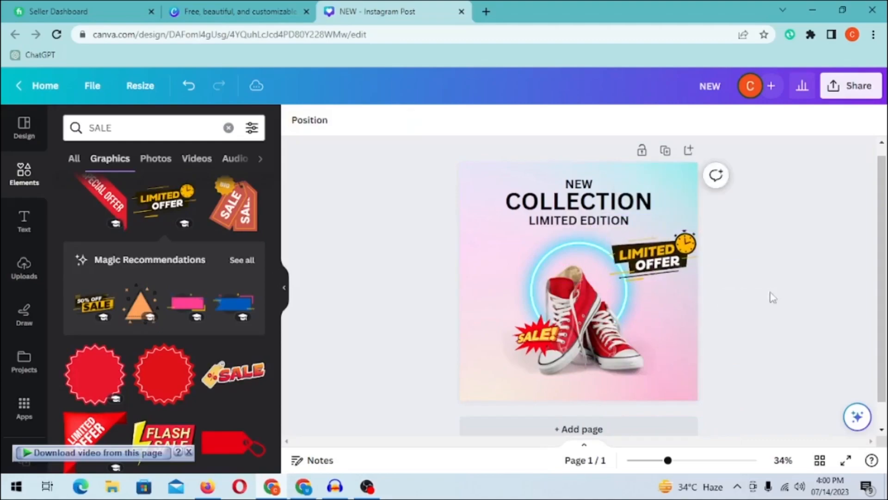
{"action": "scroll", "coordinate": [208, 333], "scroll_direction": "up", "scroll_amount": 5}
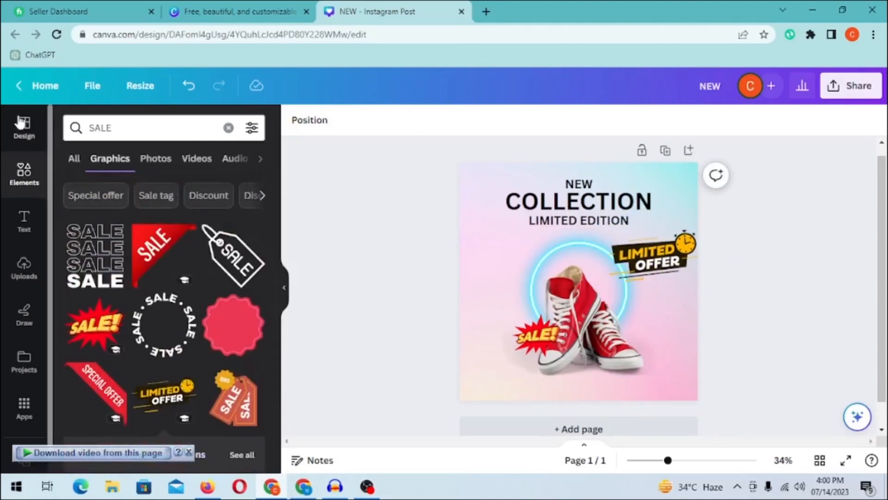
Search the graphics for ARROW and place black triple chevrons in the post's lower-right corner, plus an upward-pointing set in the upper-left corner.
{"action": "left_click", "coordinate": [20, 122]}
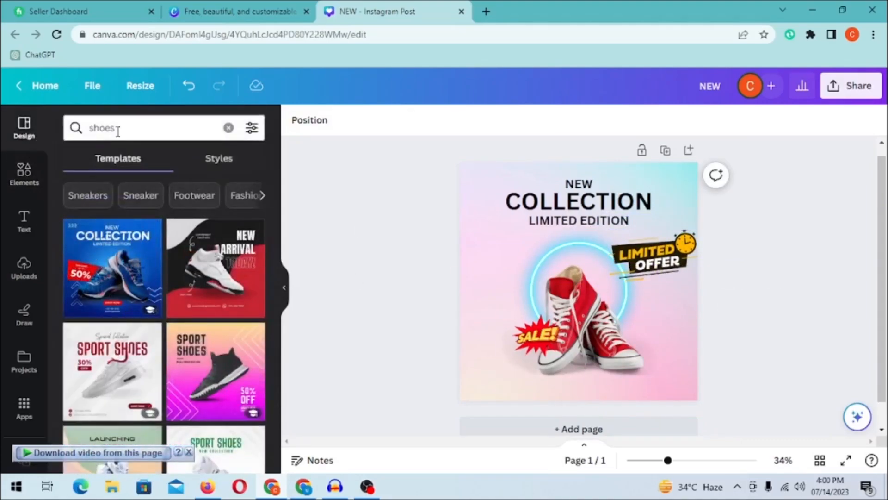
{"action": "left_click", "coordinate": [20, 170]}
{"action": "key", "text": "ctrl+a"}
{"action": "left_click", "coordinate": [117, 125]}
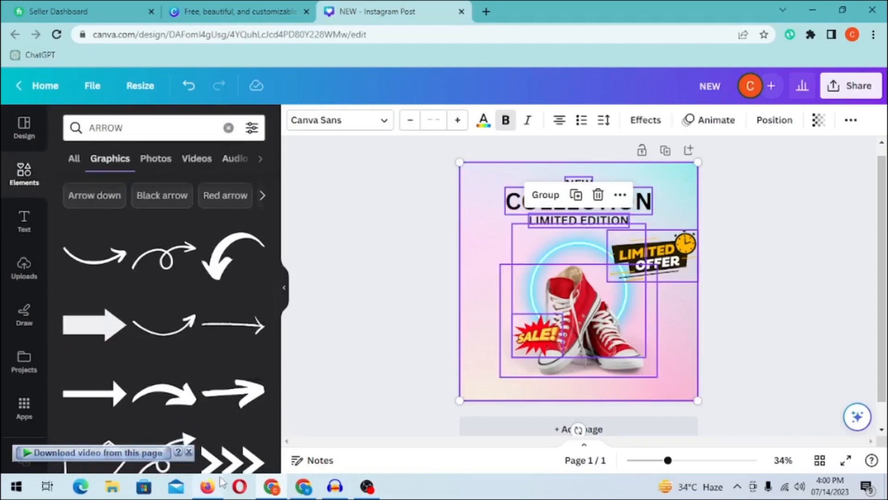
{"action": "left_click", "coordinate": [222, 467]}
{"action": "left_click_drag", "start_coordinate": [578, 336], "coordinate": [683, 376]}
{"action": "left_click", "coordinate": [296, 120]}
{"action": "left_click", "coordinate": [112, 198]}
{"action": "left_click_drag", "start_coordinate": [682, 409], "coordinate": [674, 397]}
{"action": "left_click", "coordinate": [447, 317]}
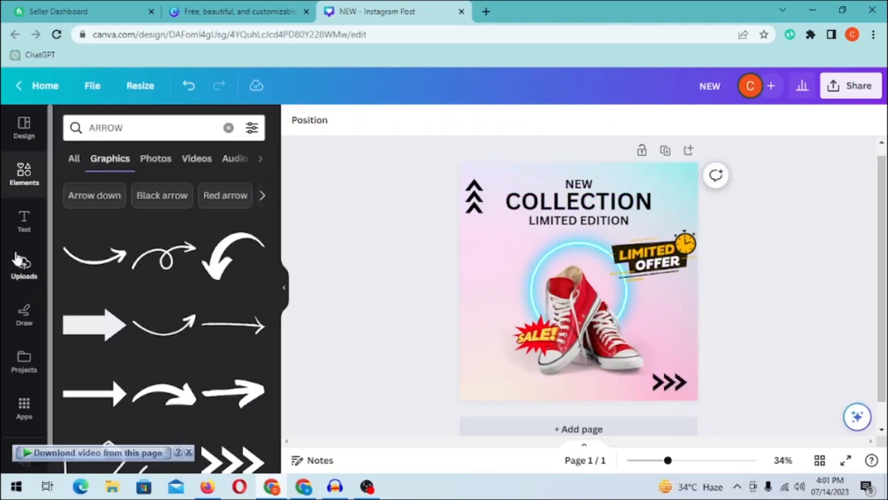
Place the small layered triangle arrow graphic in the post's lower-left corner and make it semi-transparent.
{"action": "left_click", "coordinate": [26, 145]}
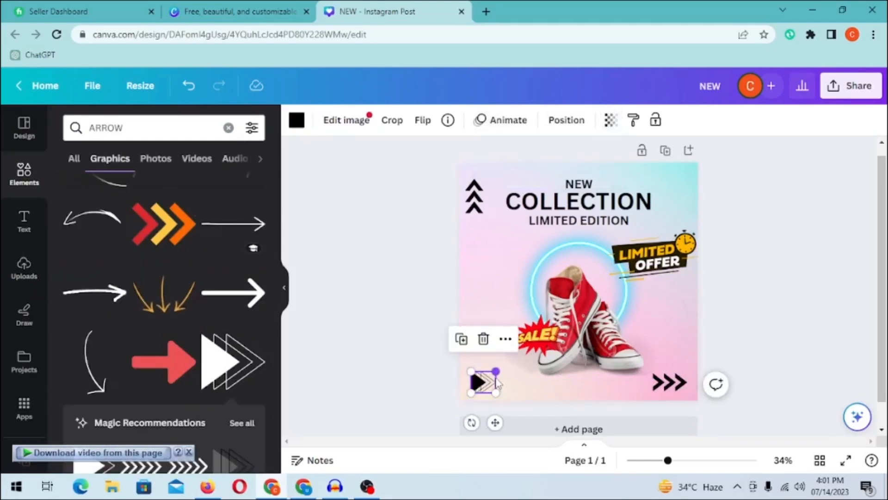
{"action": "left_click", "coordinate": [610, 120]}
{"action": "left_click_drag", "start_coordinate": [519, 172], "coordinate": [559, 173]}
{"action": "left_click", "coordinate": [765, 293]}
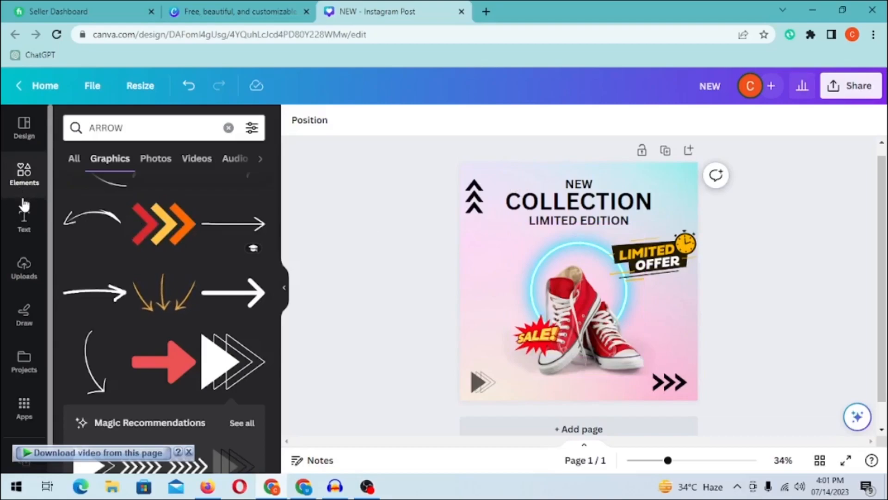
Recolor the COLLECTION headline with the yellow-orange document color.
{"action": "left_click", "coordinate": [24, 126]}
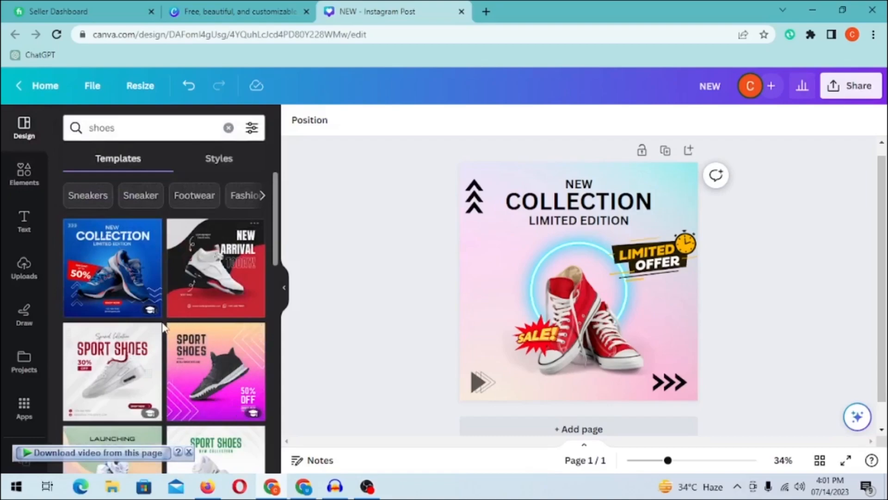
{"action": "left_click", "coordinate": [553, 208]}
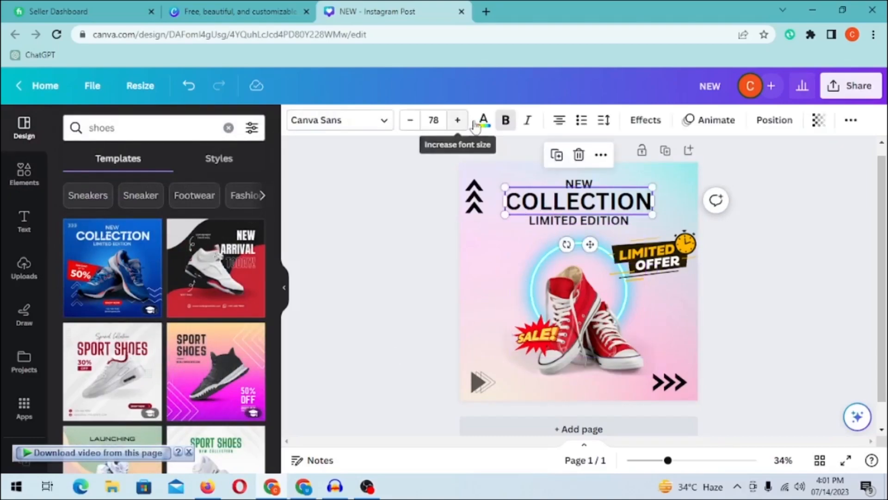
{"action": "left_click", "coordinate": [482, 121]}
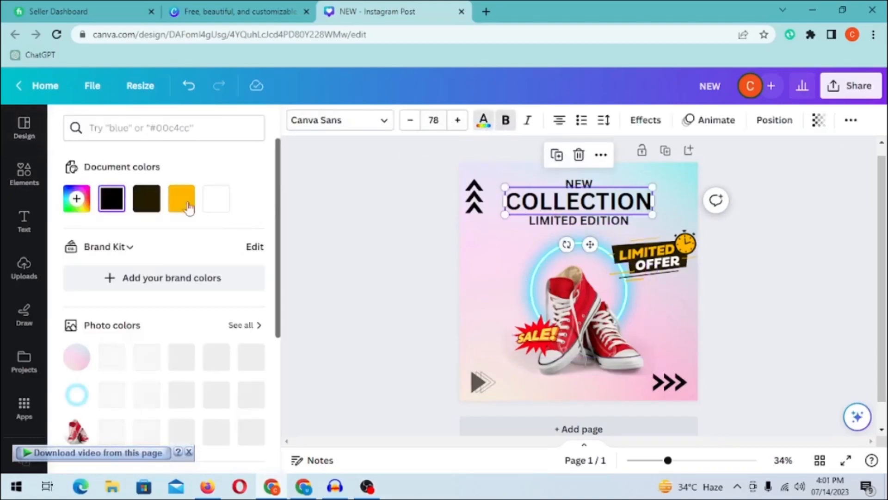
{"action": "left_click", "coordinate": [182, 198]}
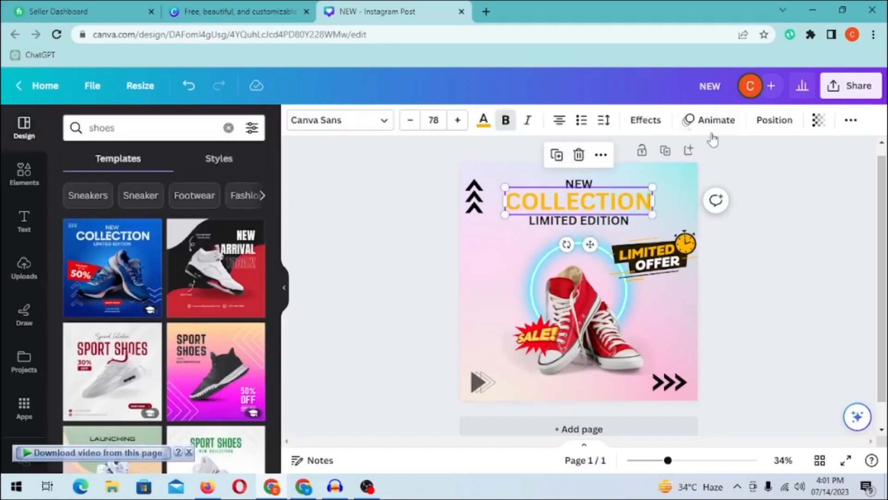
Apply the Shadow effect to the COLLECTION headline in black, with transparency 100 and blur 66.
{"action": "left_click", "coordinate": [645, 122]}
{"action": "left_click", "coordinate": [167, 213]}
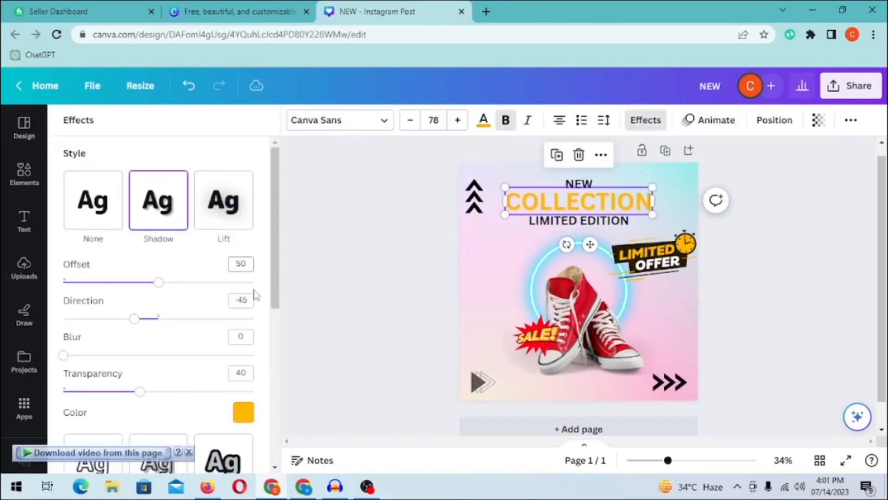
{"action": "left_click", "coordinate": [244, 413]}
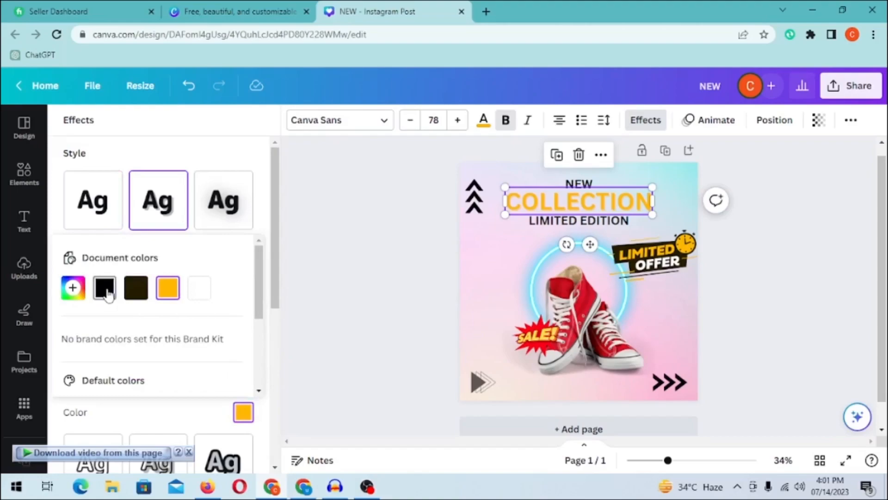
{"action": "left_click", "coordinate": [245, 416]}
{"action": "scroll", "coordinate": [160, 377], "scroll_direction": "down", "scroll_amount": 1}
{"action": "left_click_drag", "start_coordinate": [139, 328], "coordinate": [254, 328]}
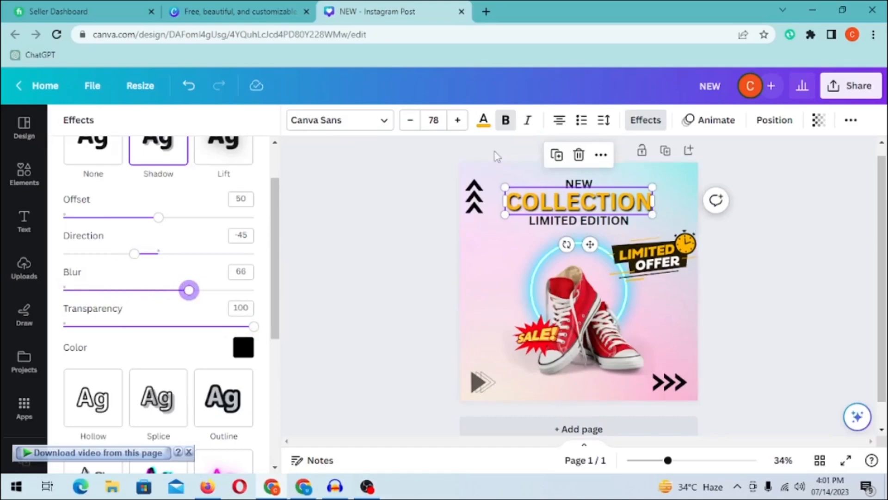
Change the COLLECTION headline to a heavier, wider display font.
{"action": "left_click", "coordinate": [352, 125]}
{"action": "scroll", "coordinate": [174, 297], "scroll_direction": "down", "scroll_amount": 1}
{"action": "left_click", "coordinate": [163, 231]}
{"action": "left_click", "coordinate": [833, 256]}
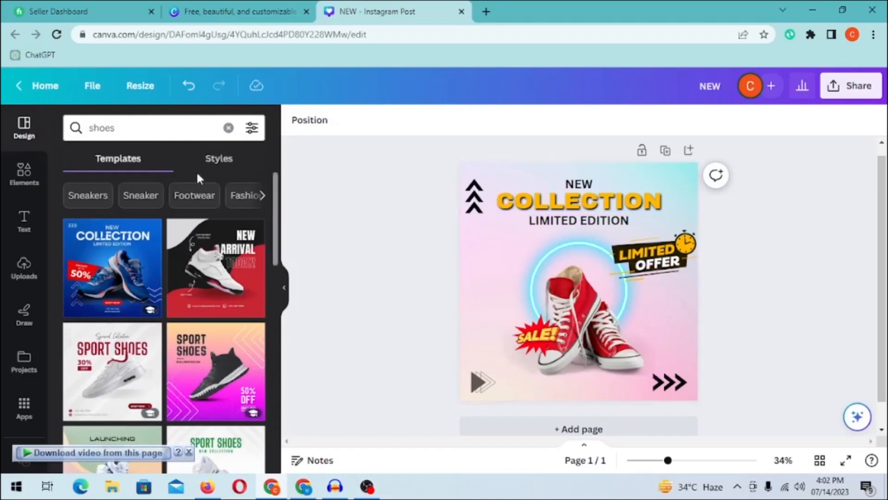
Switch to the Canva templates page, search for THUMBNAIL and open the YouTube thumbnail templates.
{"action": "left_click", "coordinate": [236, 11]}
{"action": "scroll", "coordinate": [460, 175], "scroll_direction": "down", "scroll_amount": 5}
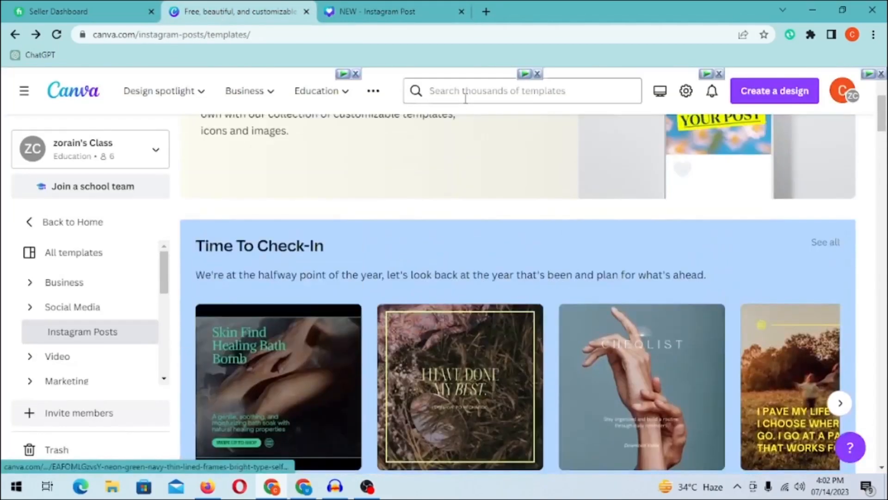
{"action": "left_click", "coordinate": [466, 93]}
{"action": "type", "text": "THUMBNAIL"}
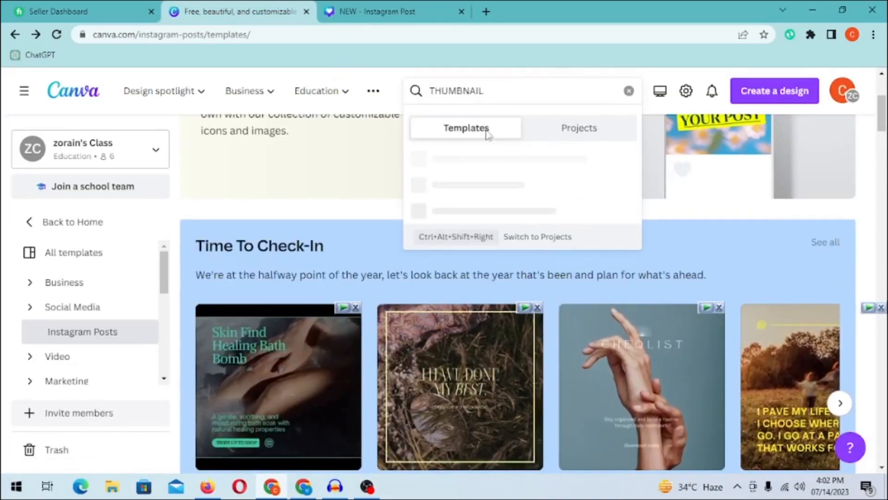
{"action": "left_click", "coordinate": [526, 245]}
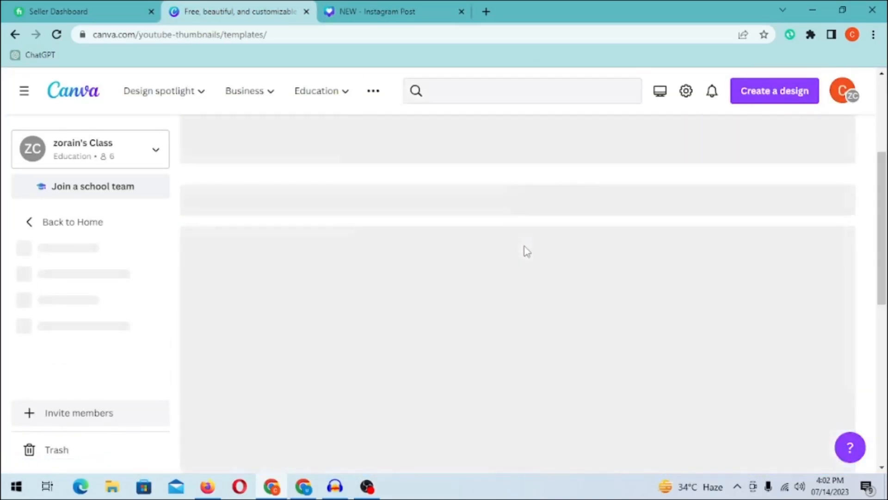
{"action": "key", "text": "Menu"}
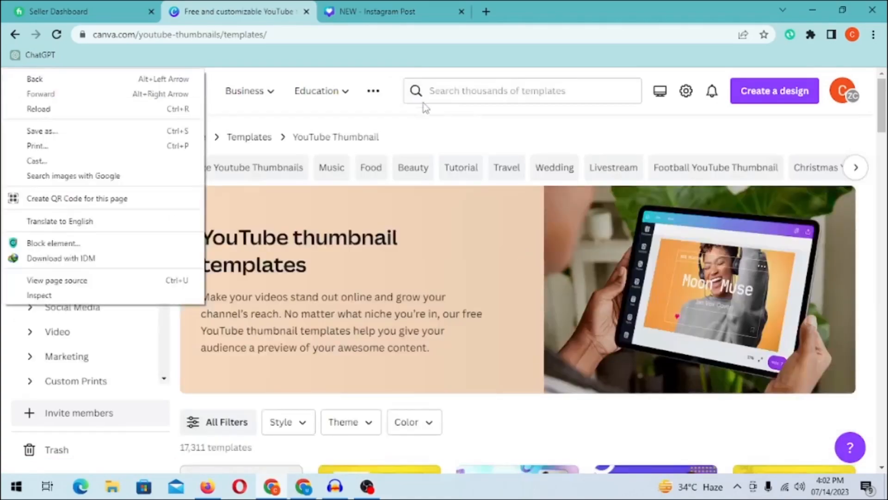
{"action": "left_click", "coordinate": [421, 99]}
Look through the YouTube thumbnail templates for design ideas.
{"action": "scroll", "coordinate": [489, 242], "scroll_direction": "down", "scroll_amount": 4}
{"action": "scroll", "coordinate": [489, 242], "scroll_direction": "down", "scroll_amount": 1}
{"action": "scroll", "coordinate": [540, 236], "scroll_direction": "down", "scroll_amount": 3}
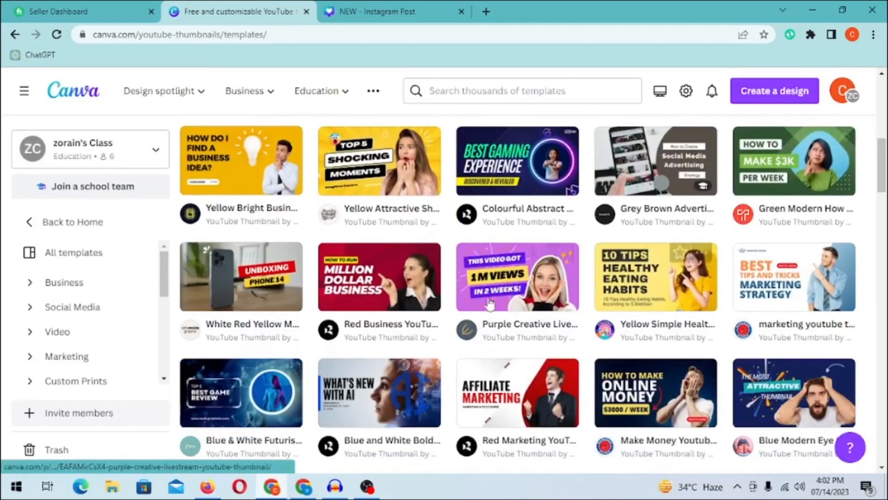
{"action": "scroll", "coordinate": [539, 226], "scroll_direction": "down", "scroll_amount": 1}
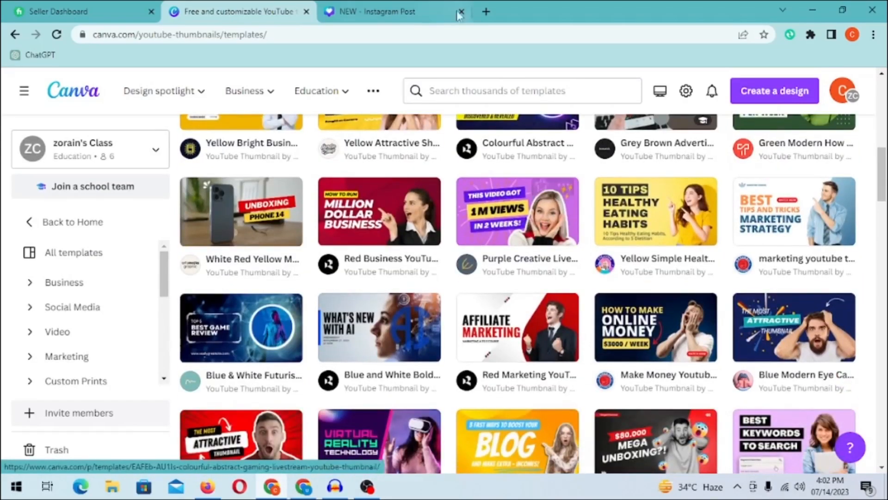
{"action": "scroll", "coordinate": [437, 190], "scroll_direction": "down", "scroll_amount": 7}
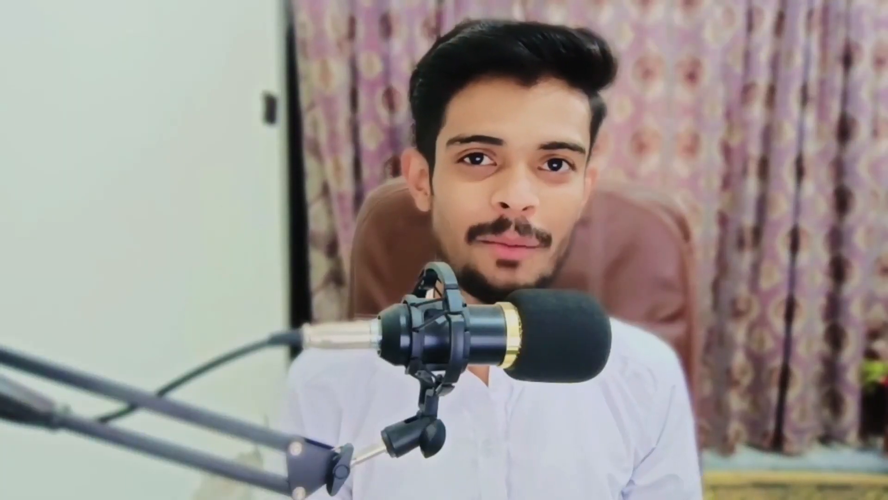